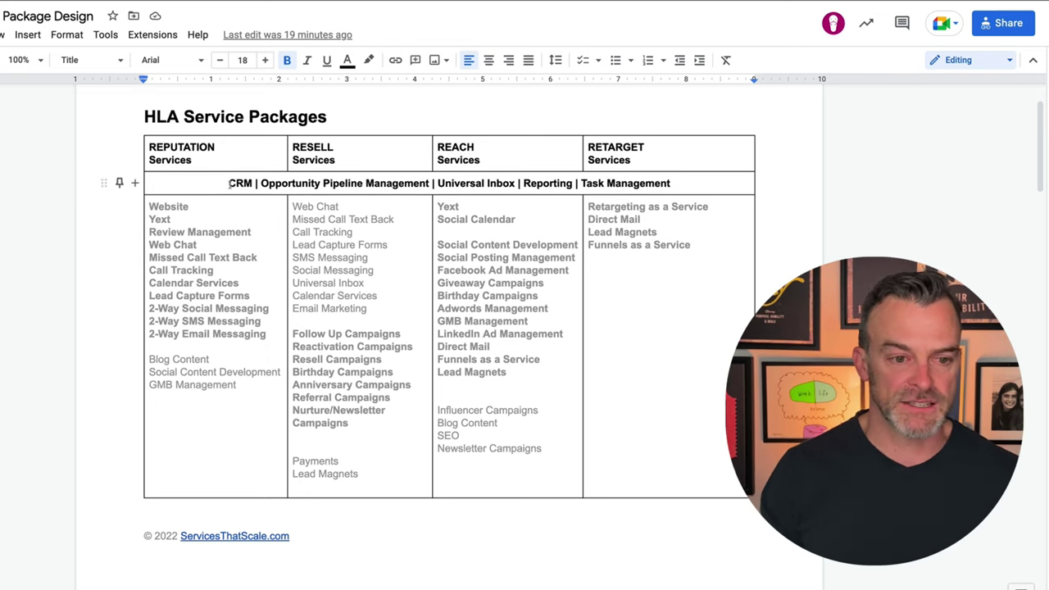
click(229, 182)
drag(368, 183, 673, 186)
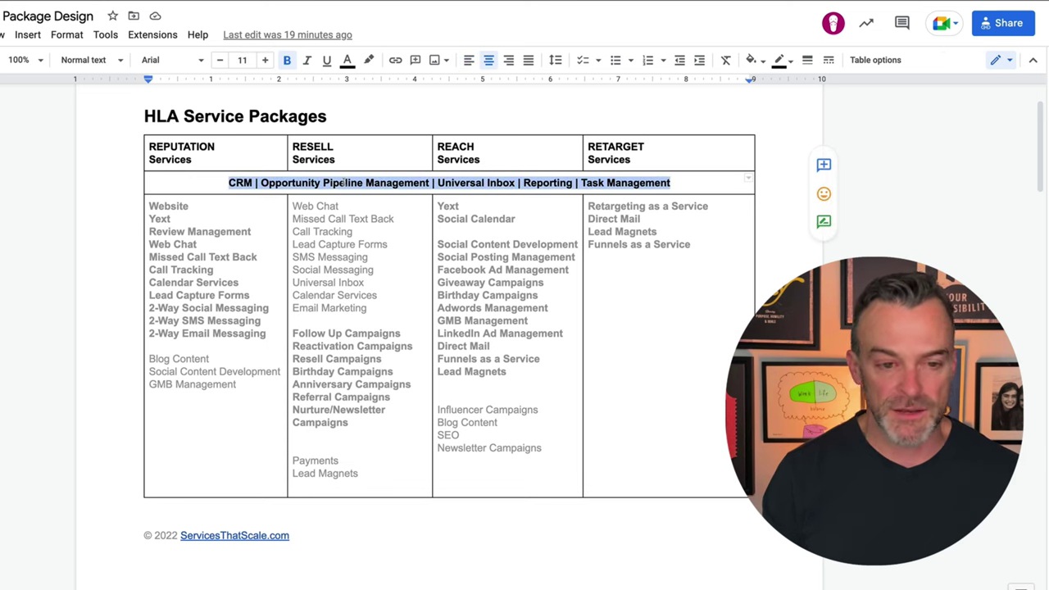
click(346, 183)
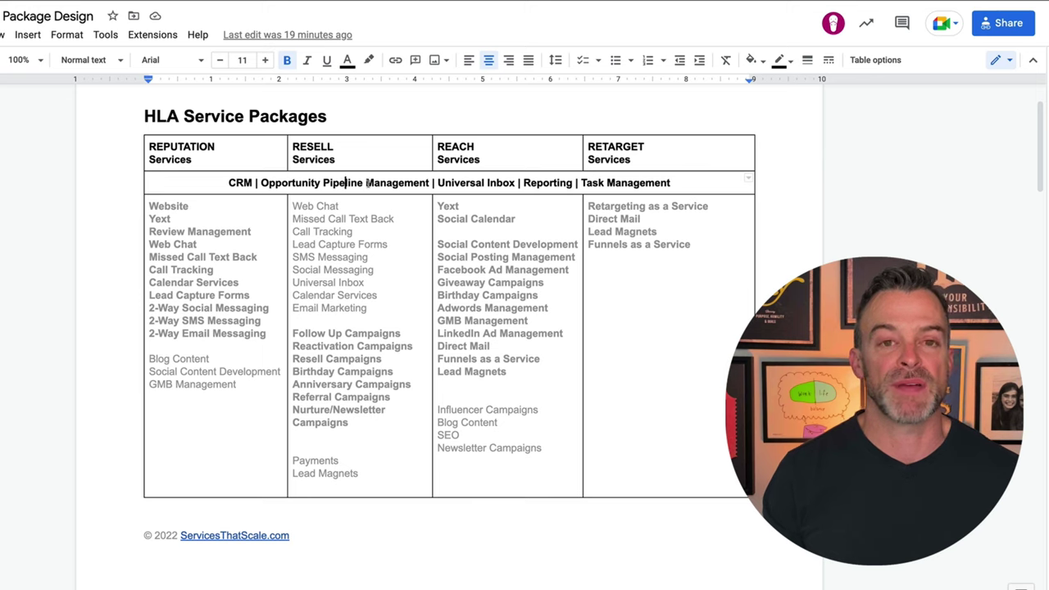
click(655, 182)
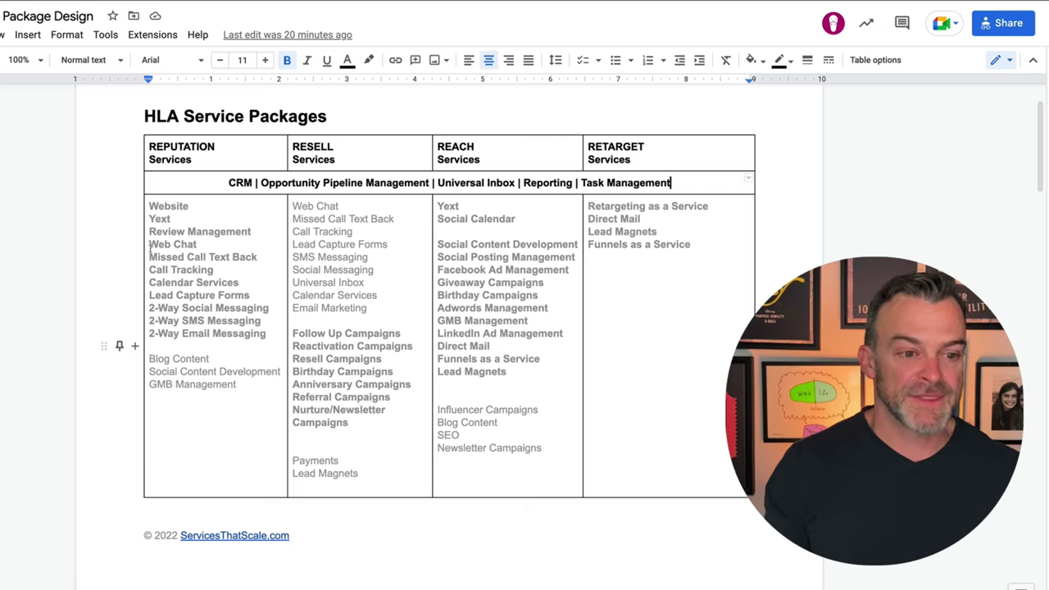
drag(149, 245, 278, 257)
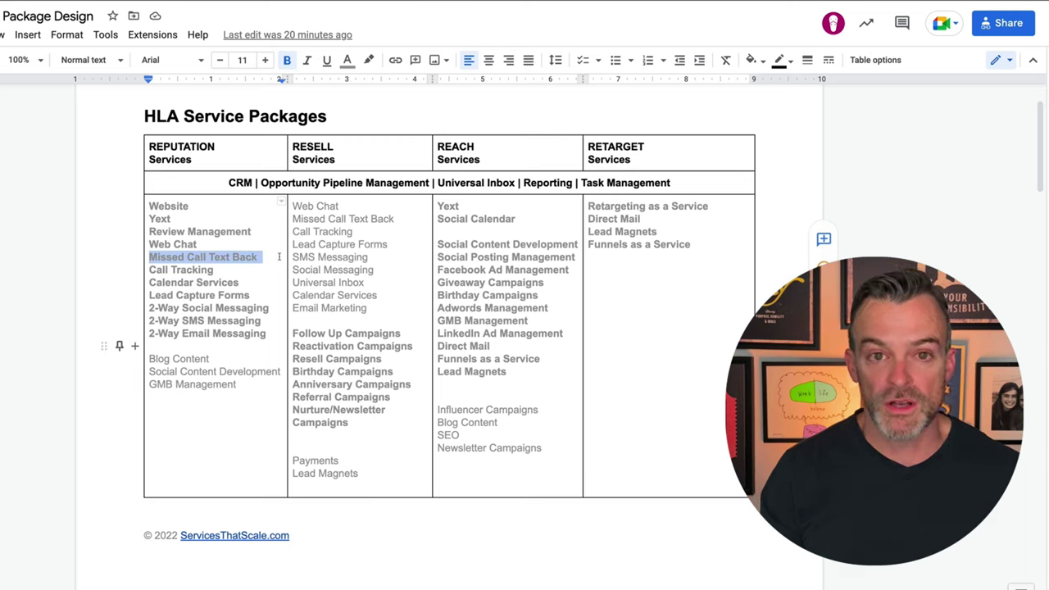
click(148, 281)
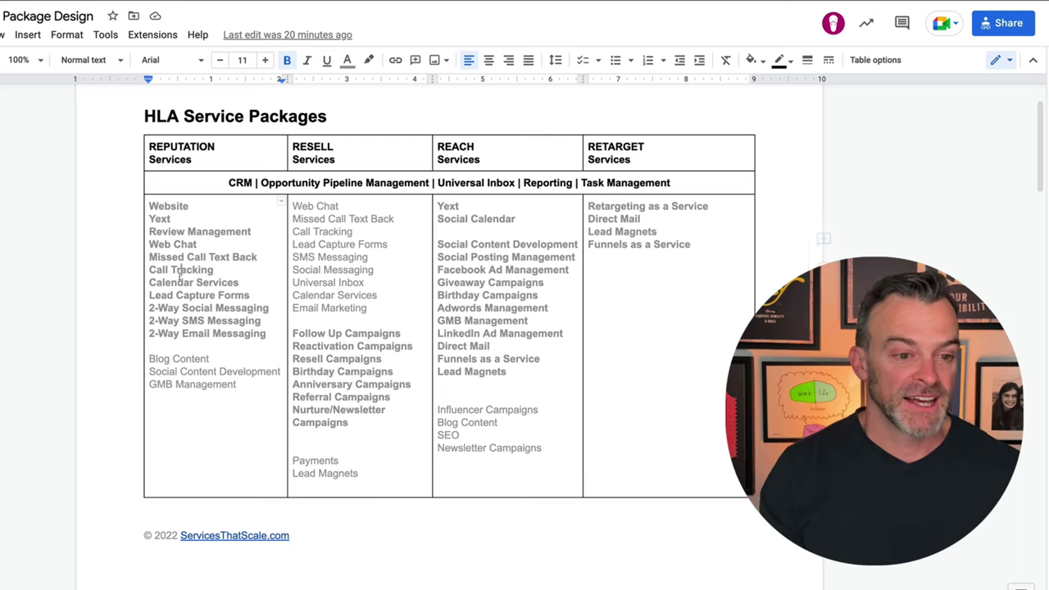
drag(149, 282, 239, 280)
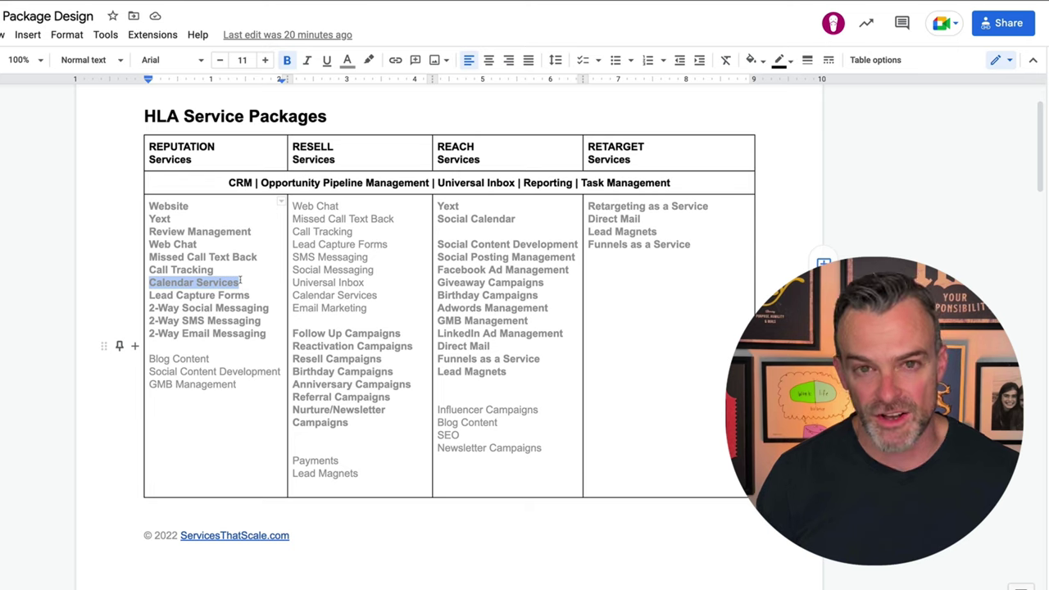
click(196, 287)
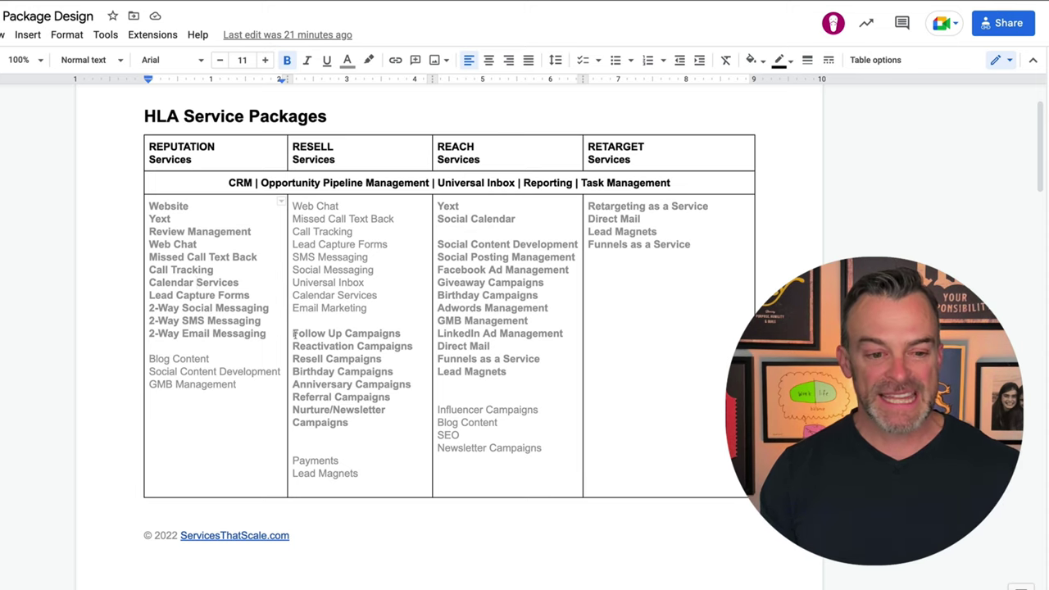
drag(293, 333, 411, 342)
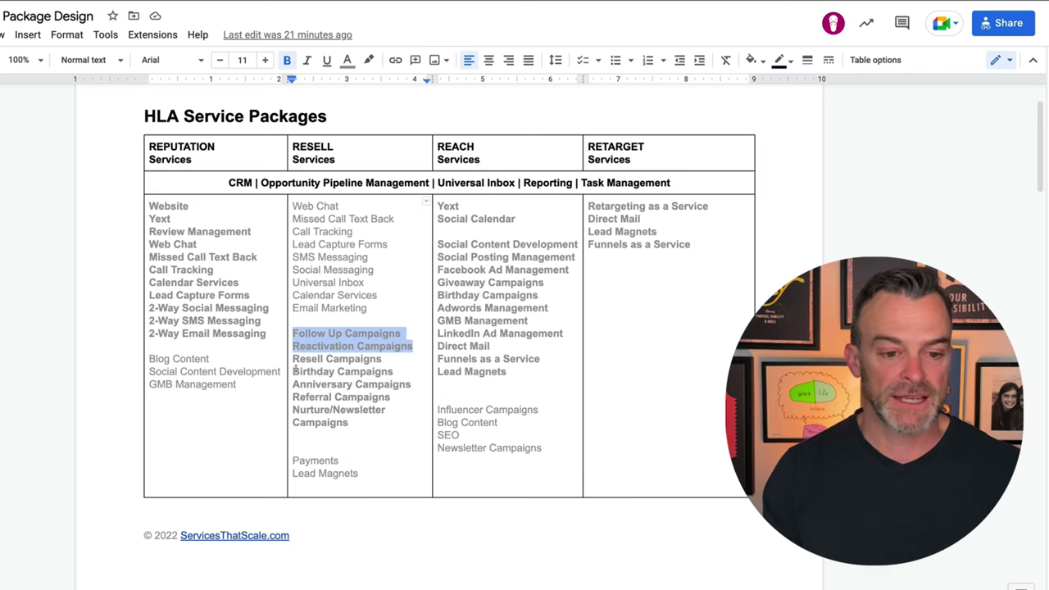
drag(295, 371, 352, 372)
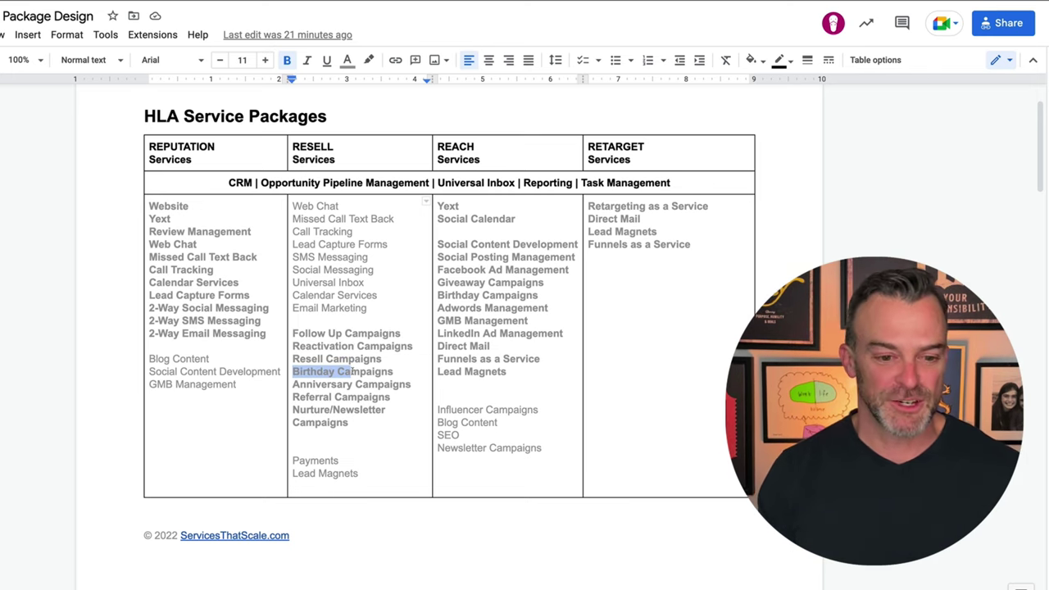
click(293, 384)
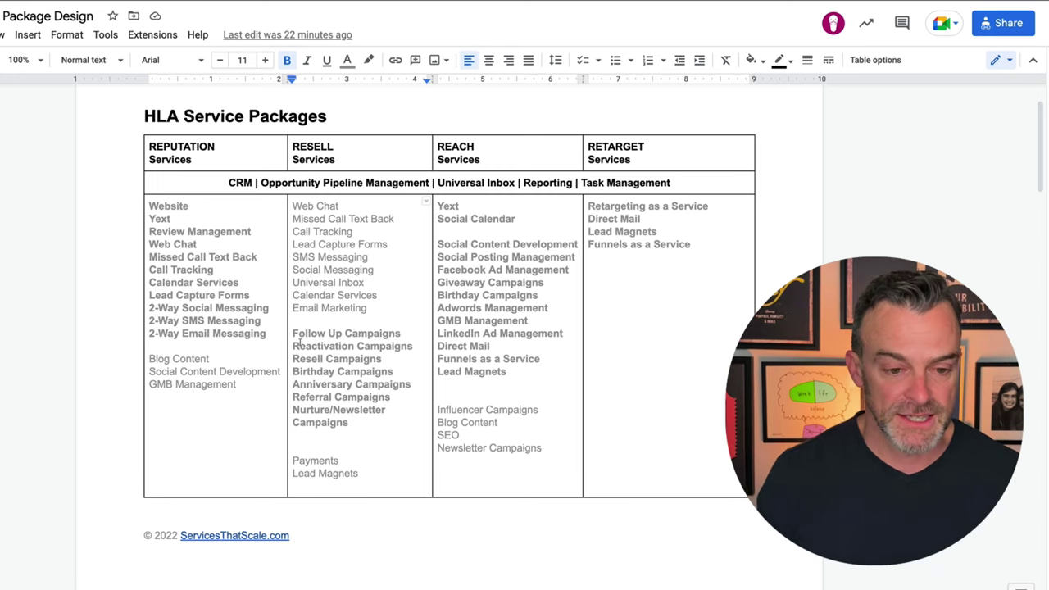
drag(292, 334, 374, 421)
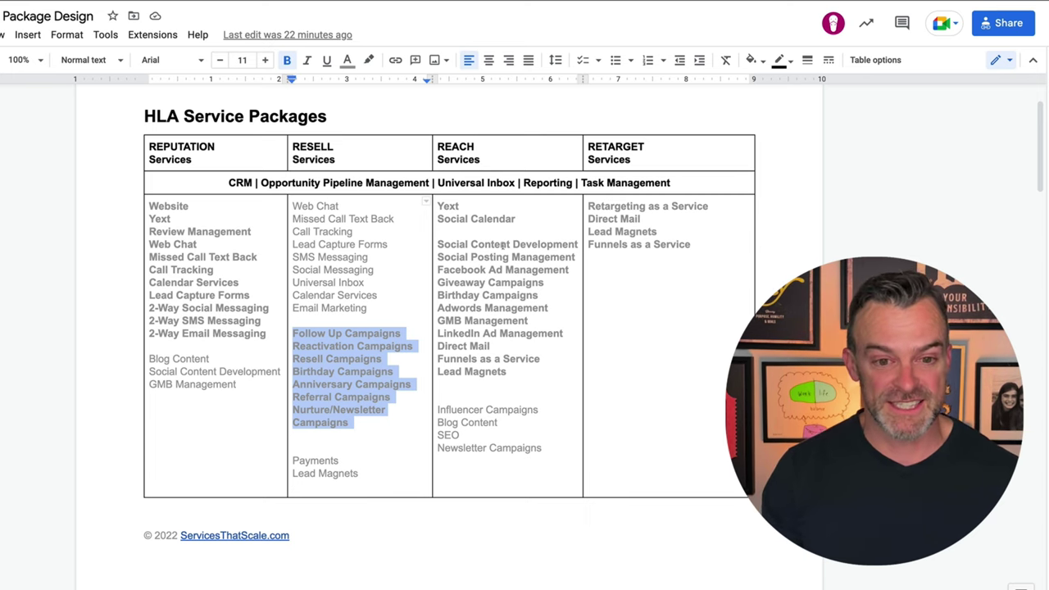
click(631, 219)
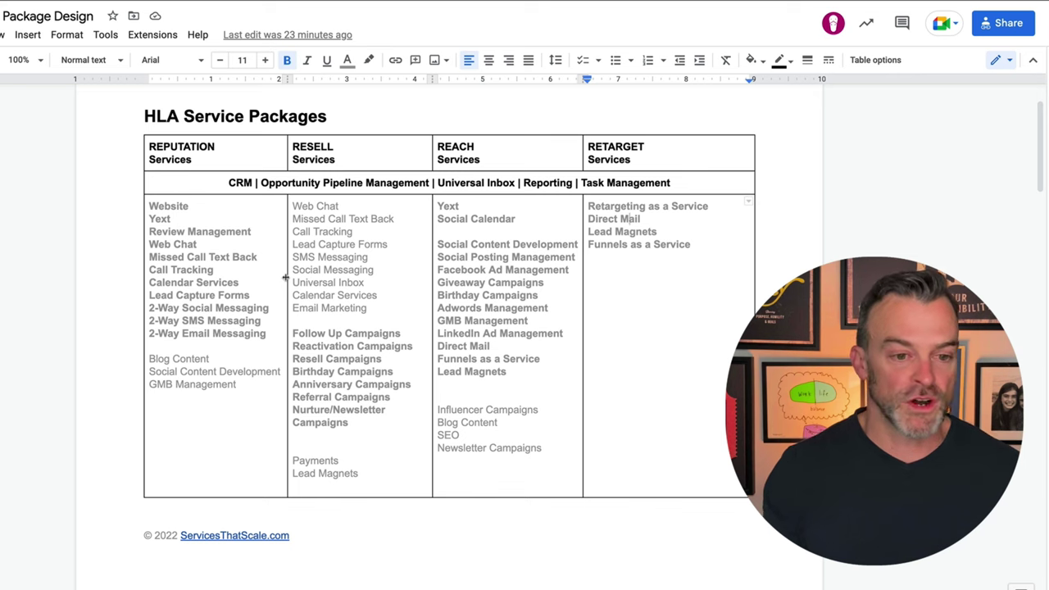
scroll(120, 344, up, 1)
click(150, 220)
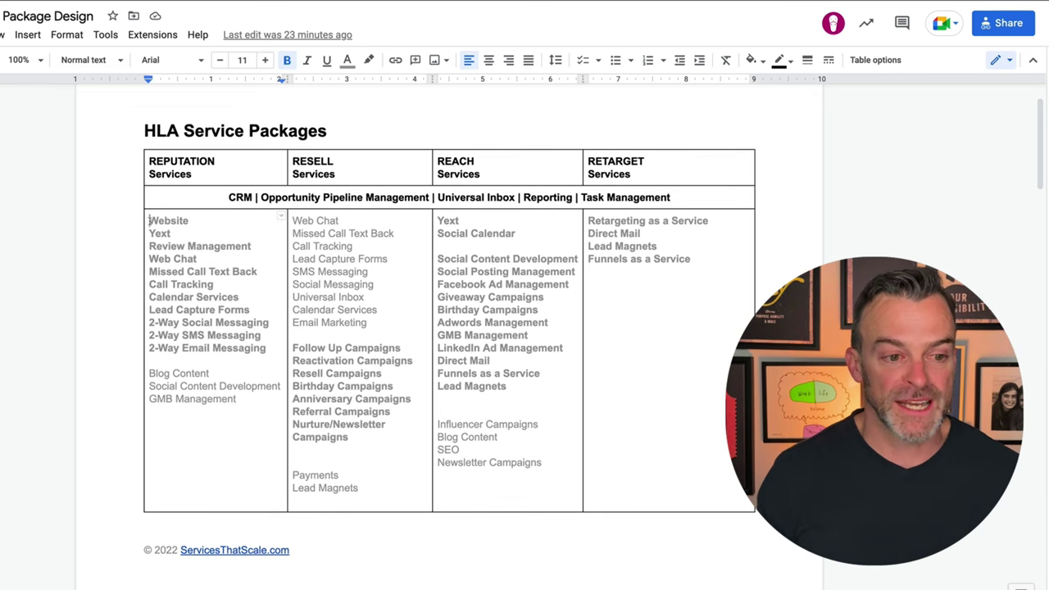
drag(149, 221, 380, 348)
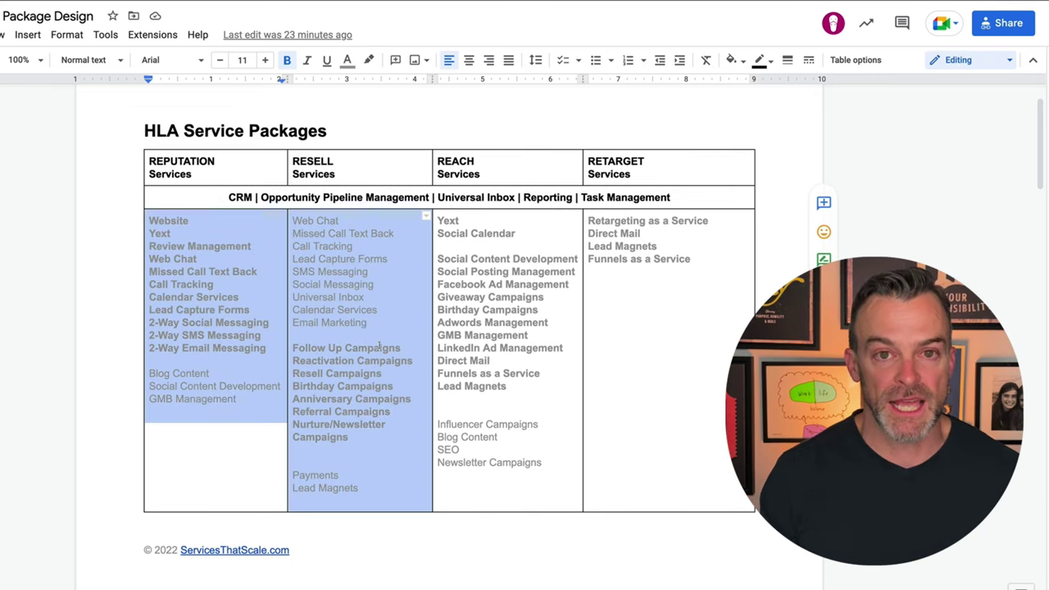
scroll(380, 348, up, 1)
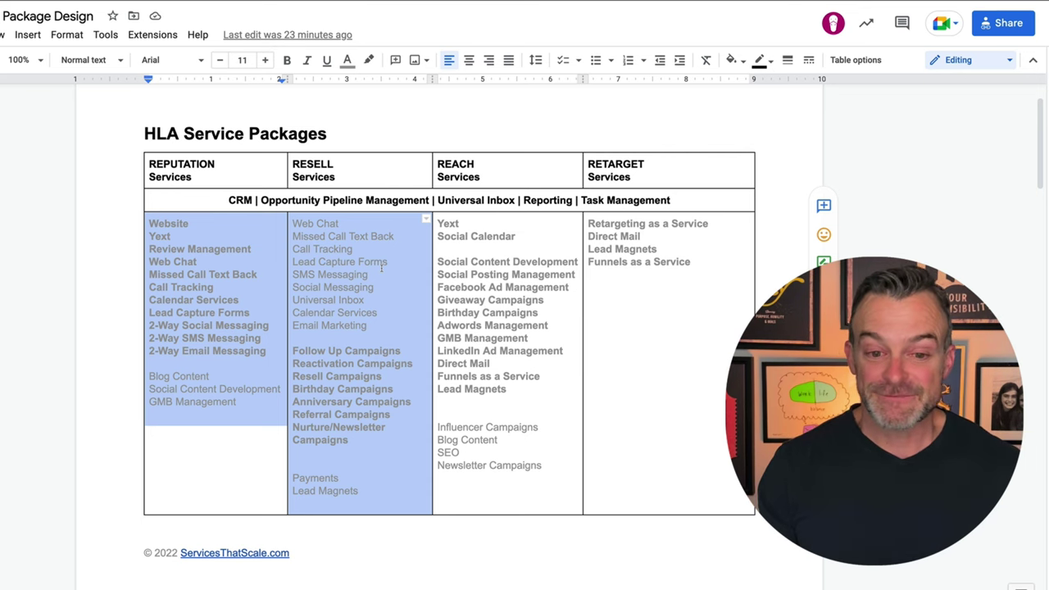
click(503, 261)
drag(437, 223, 647, 250)
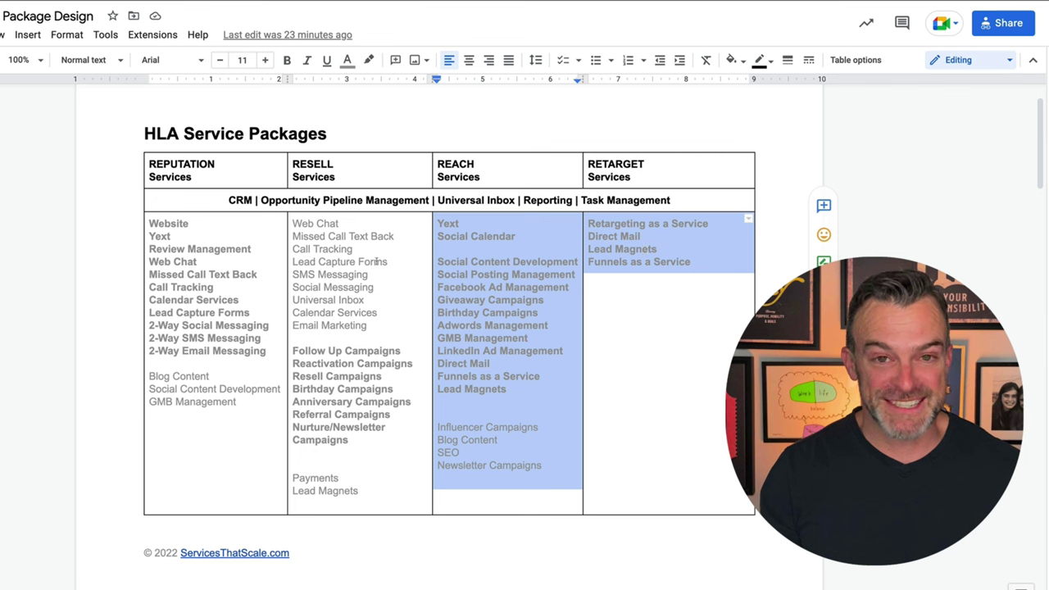
drag(149, 222, 383, 323)
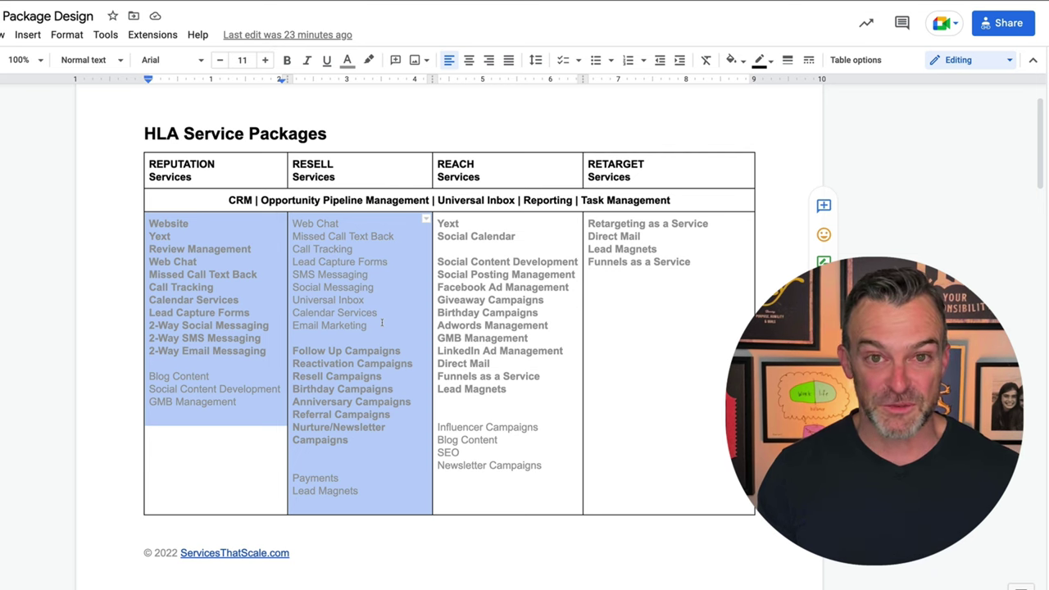
Step: Bring the HLA Service Packages A pricing table into view and highlight its high-automation service subtitle
scroll(383, 319, down, 1)
scroll(384, 315, down, 5)
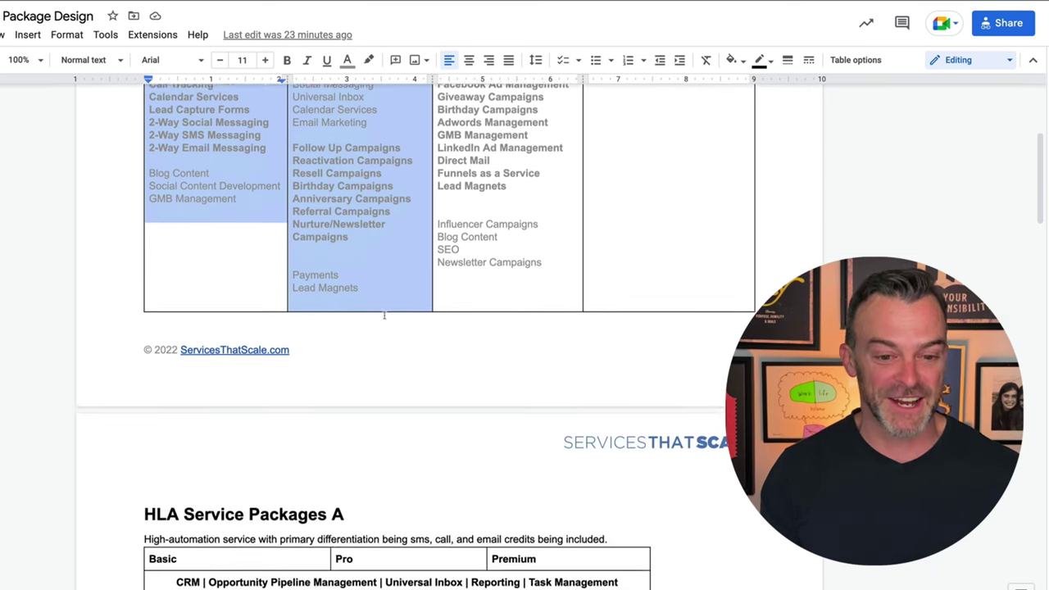
scroll(384, 315, down, 3)
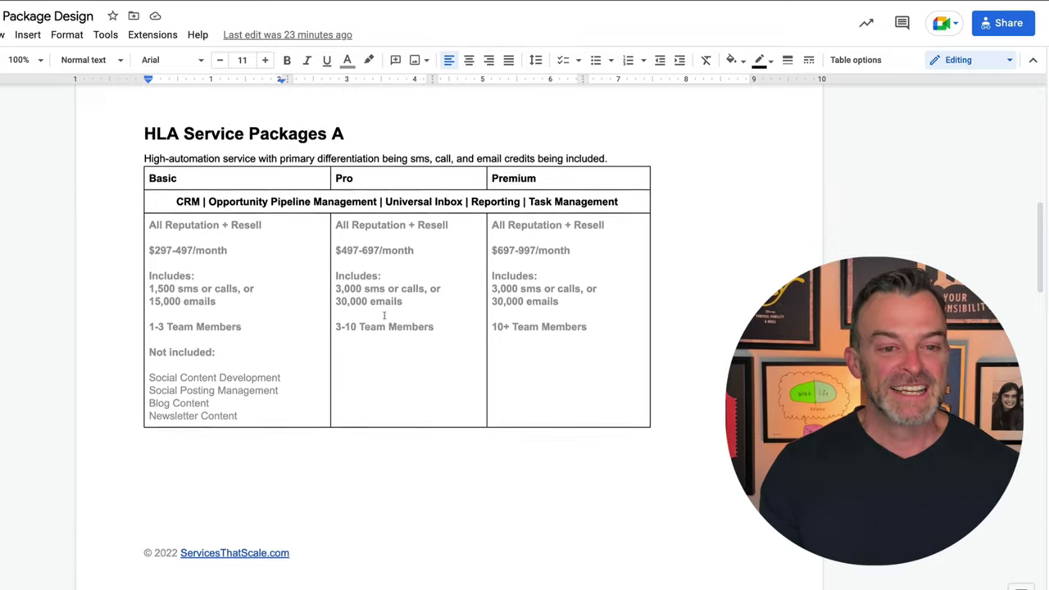
scroll(383, 315, up, 1)
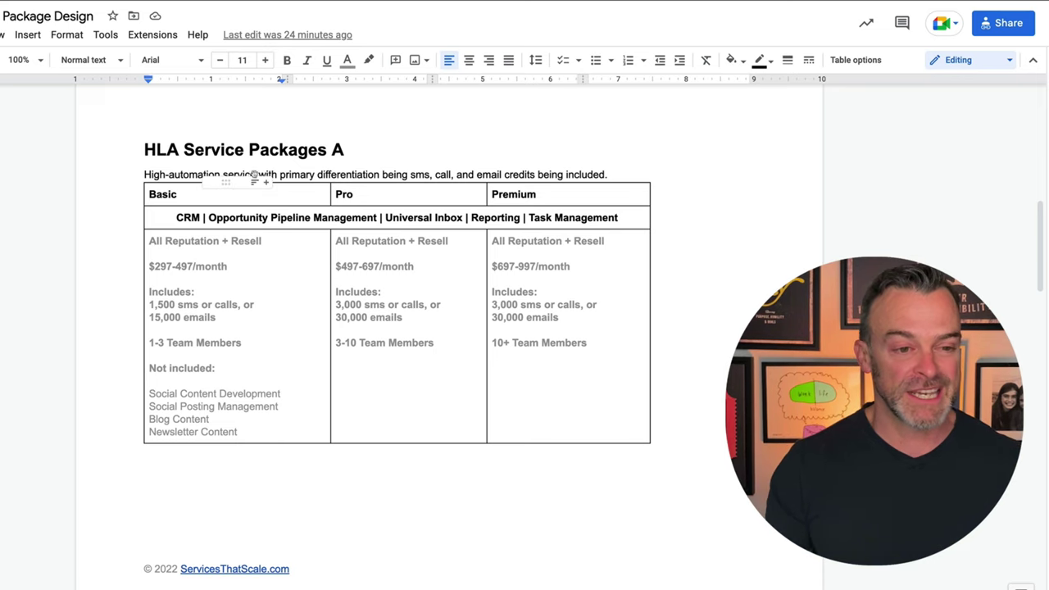
drag(145, 173, 602, 174)
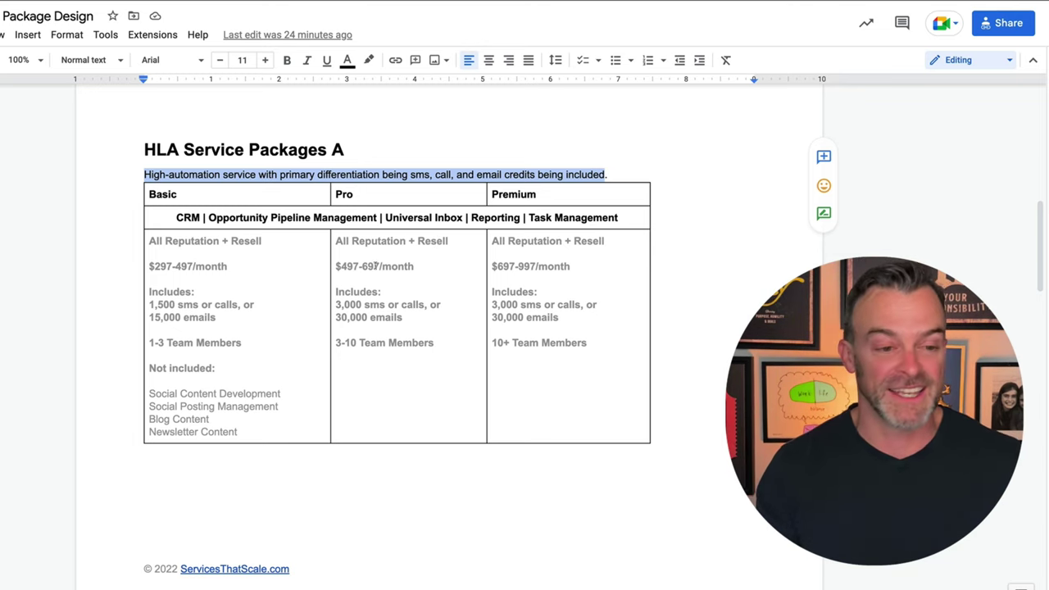
click(178, 281)
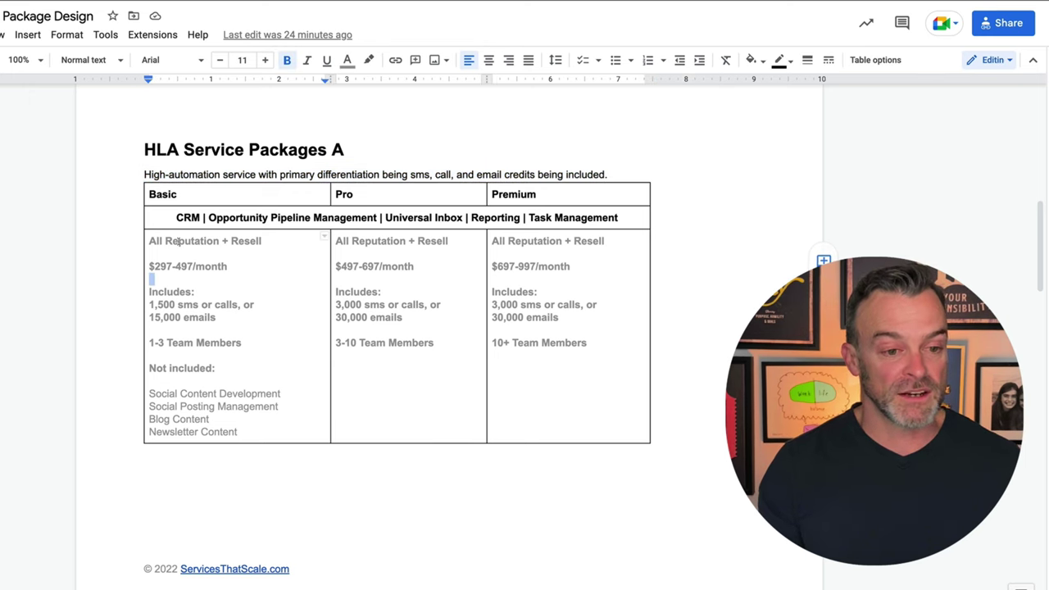
drag(149, 241, 264, 242)
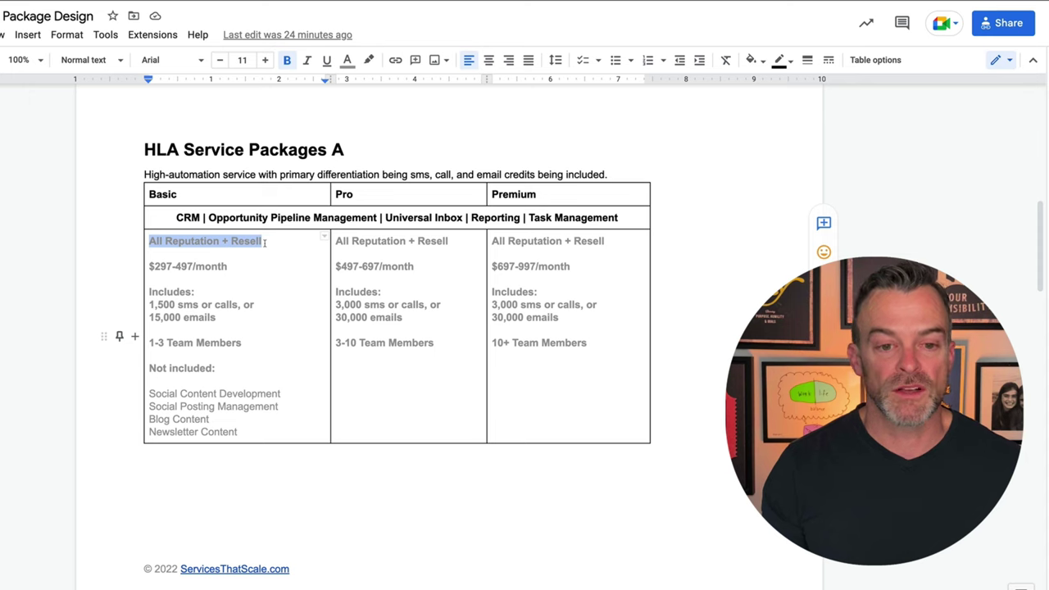
drag(264, 242, 557, 262)
click(449, 241)
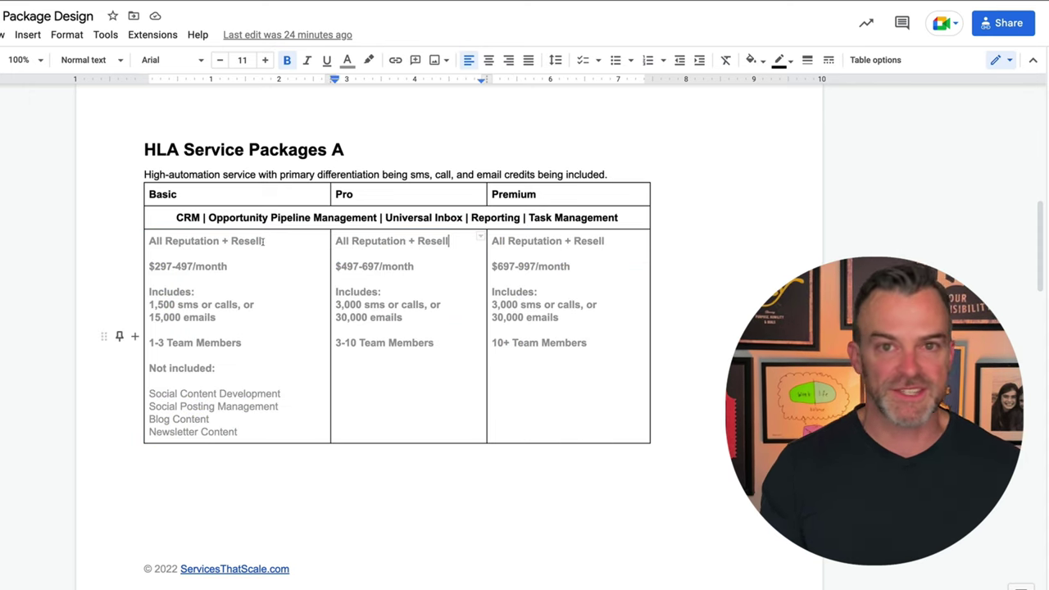
scroll(262, 237, up, 1)
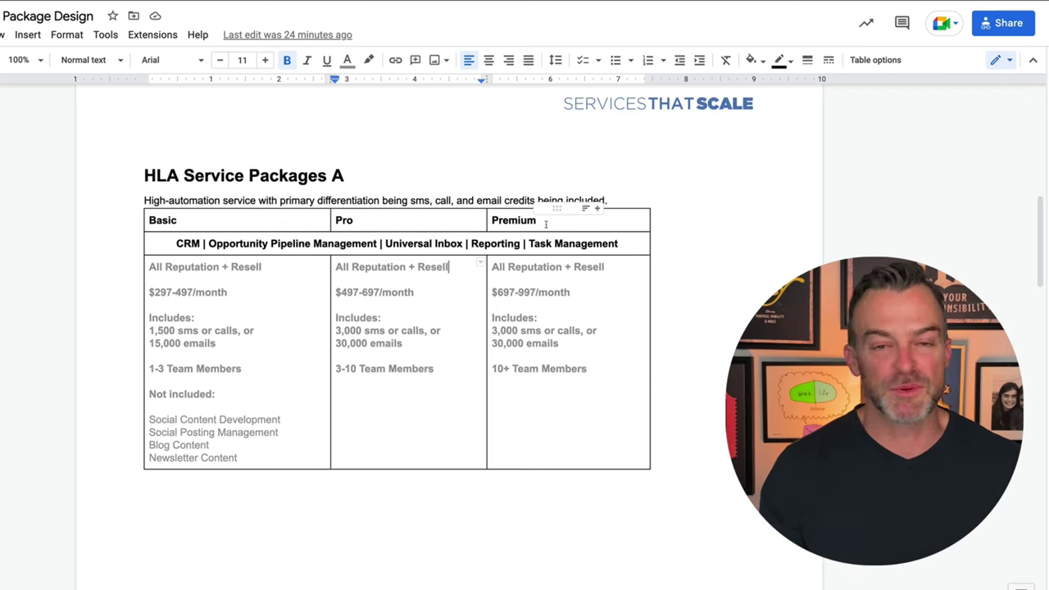
scroll(368, 234, down, 2)
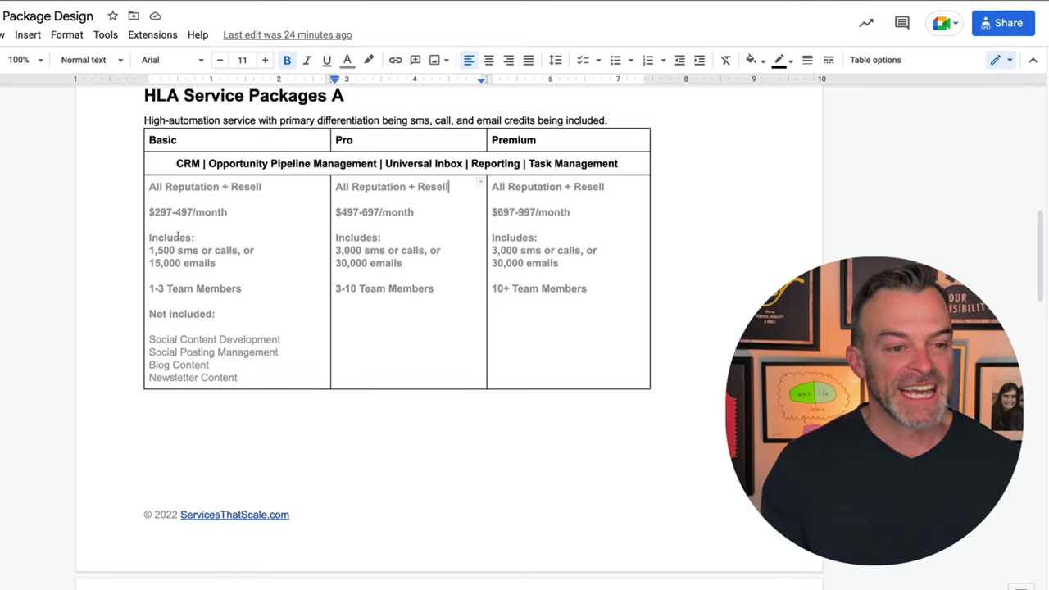
drag(148, 211, 227, 210)
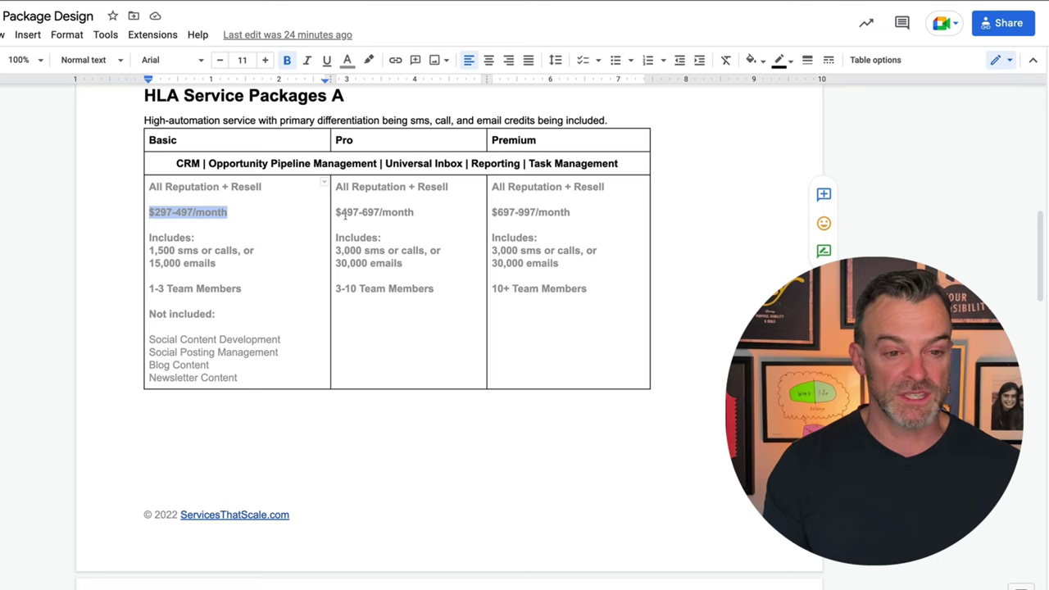
drag(335, 211, 399, 212)
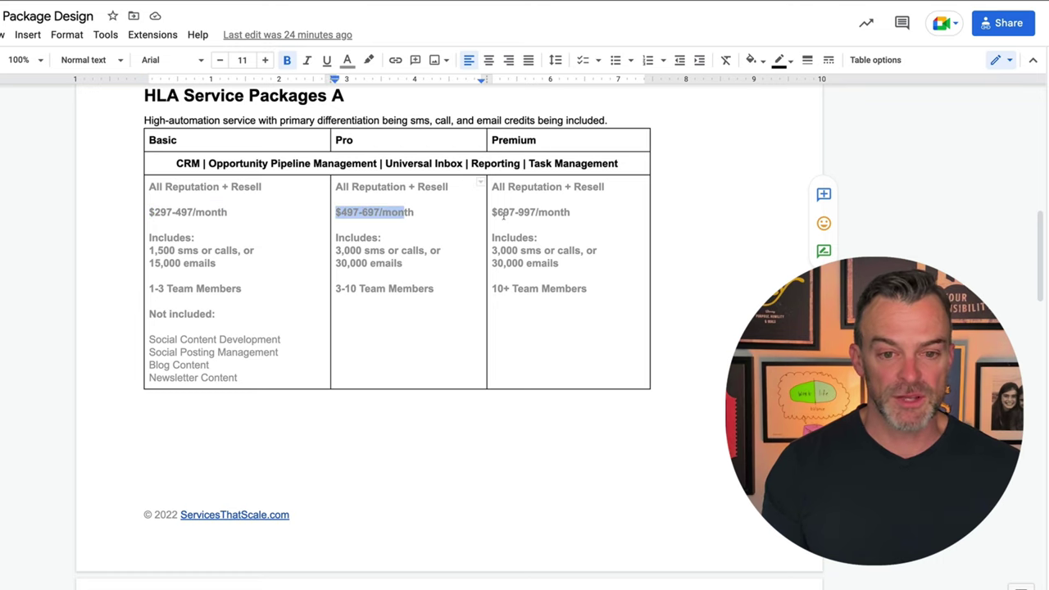
triple_click(503, 214)
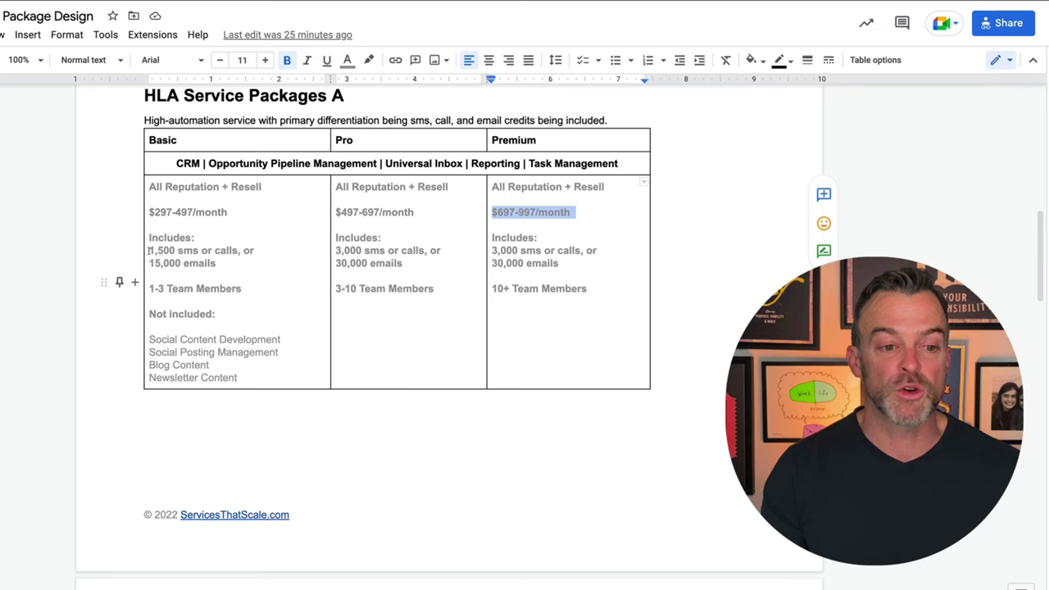
drag(150, 251, 220, 263)
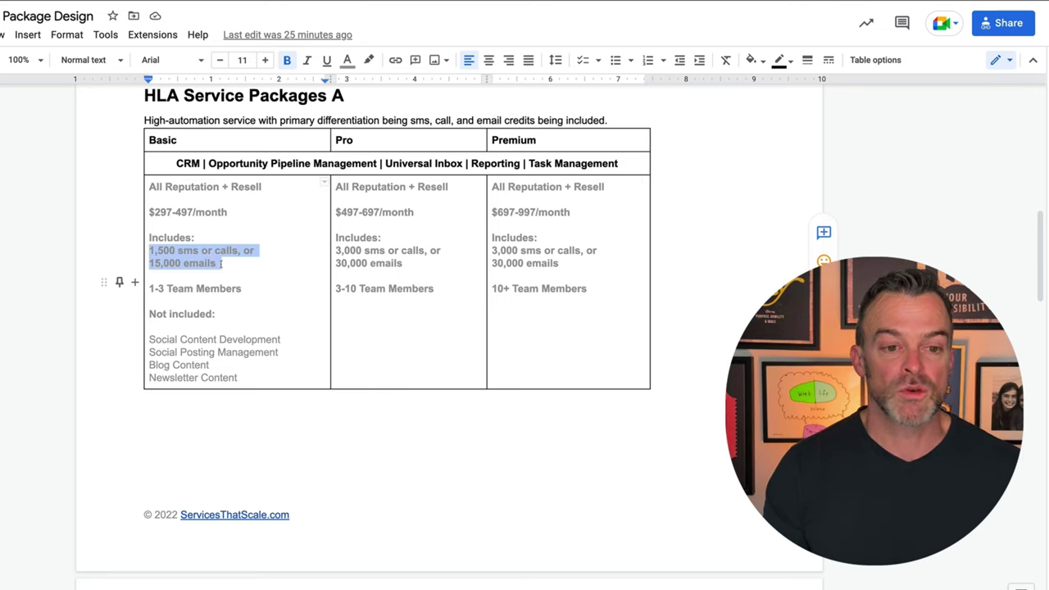
drag(336, 251, 423, 263)
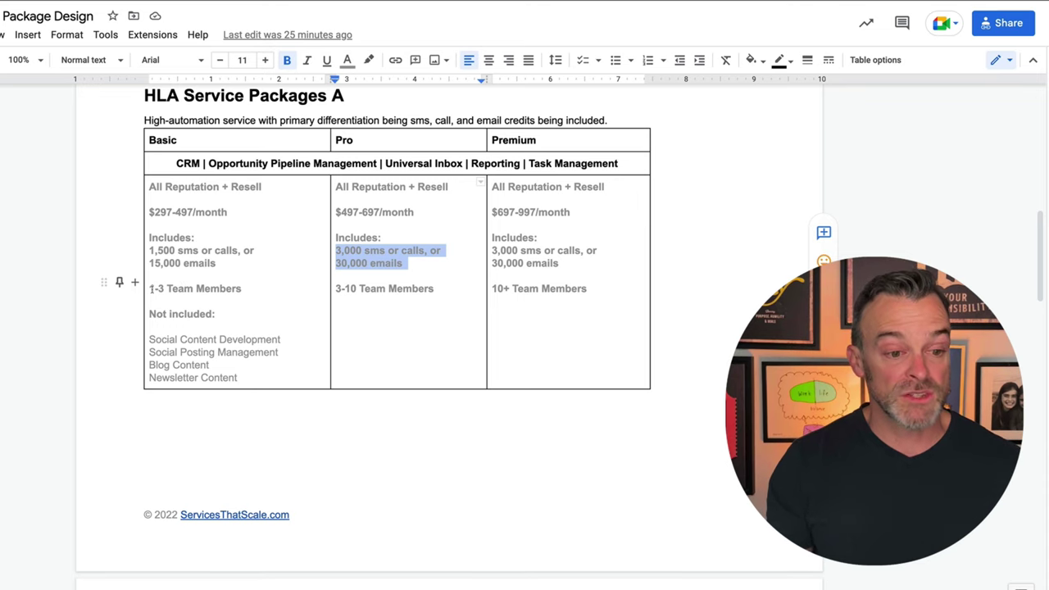
drag(150, 289, 270, 292)
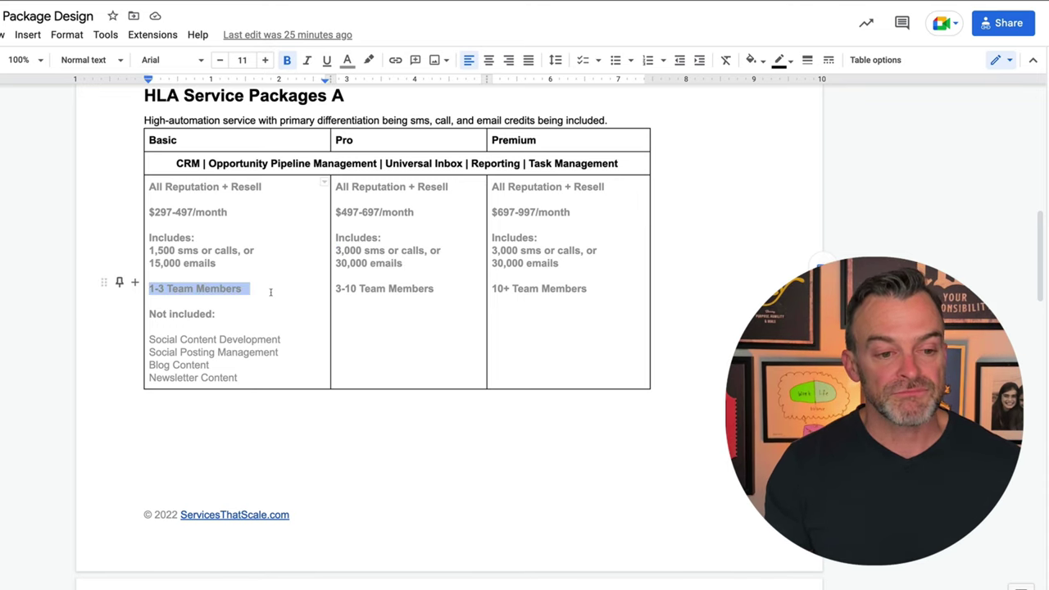
drag(336, 292, 536, 293)
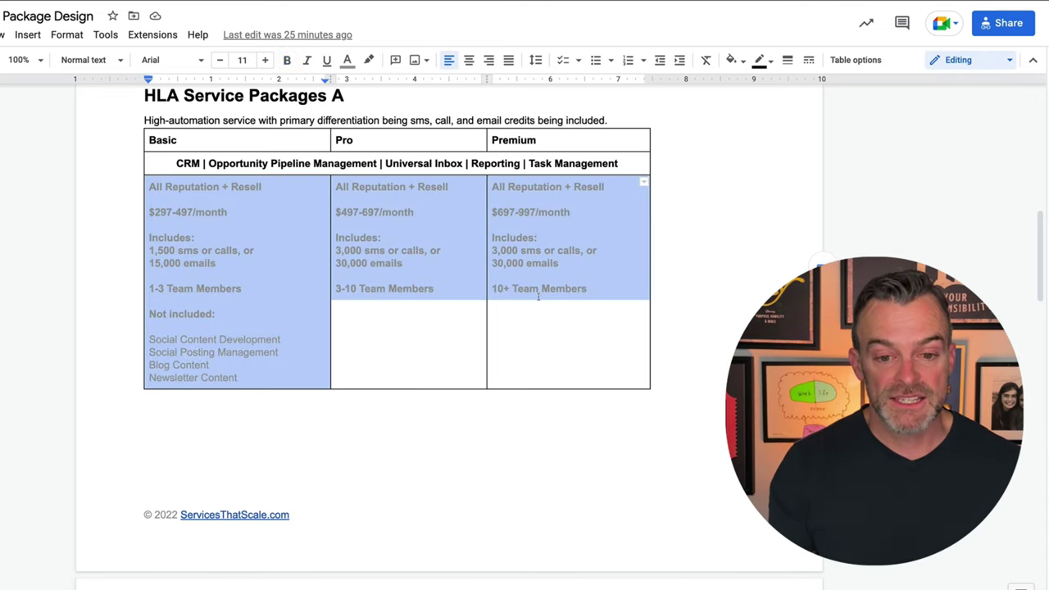
click(538, 289)
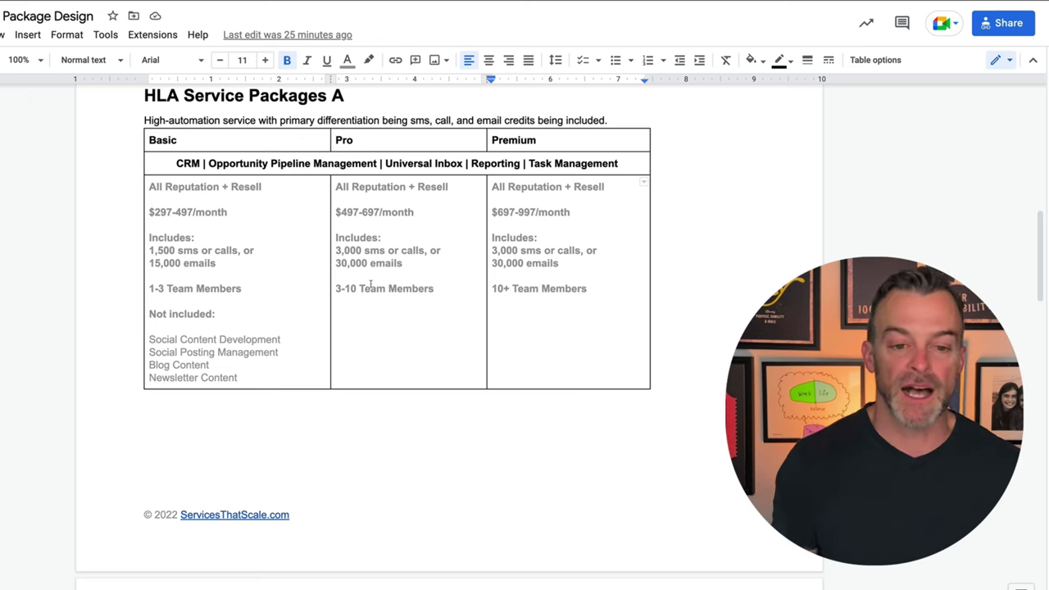
scroll(371, 284, up, 1)
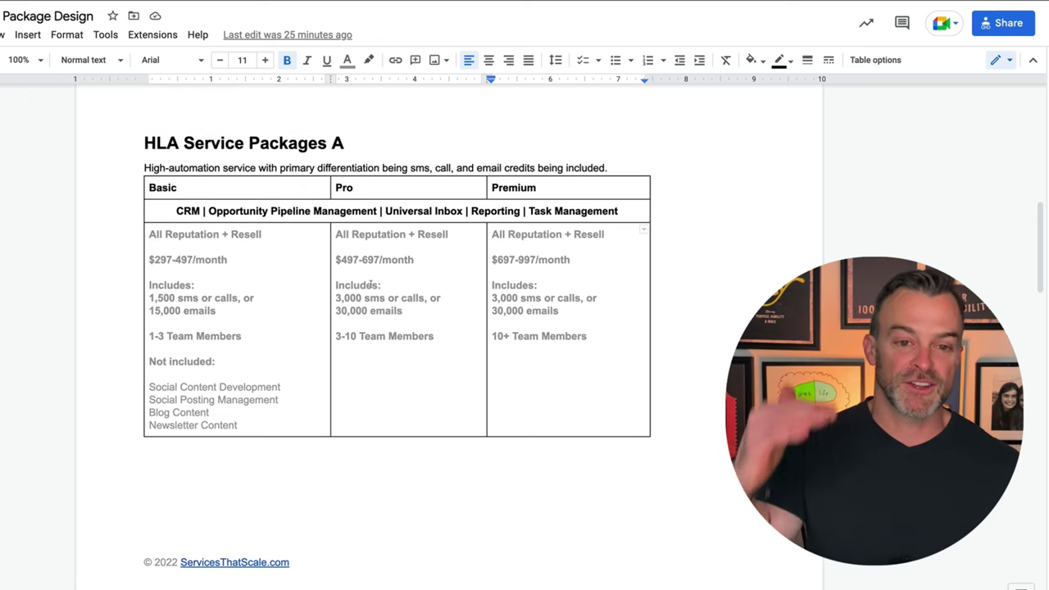